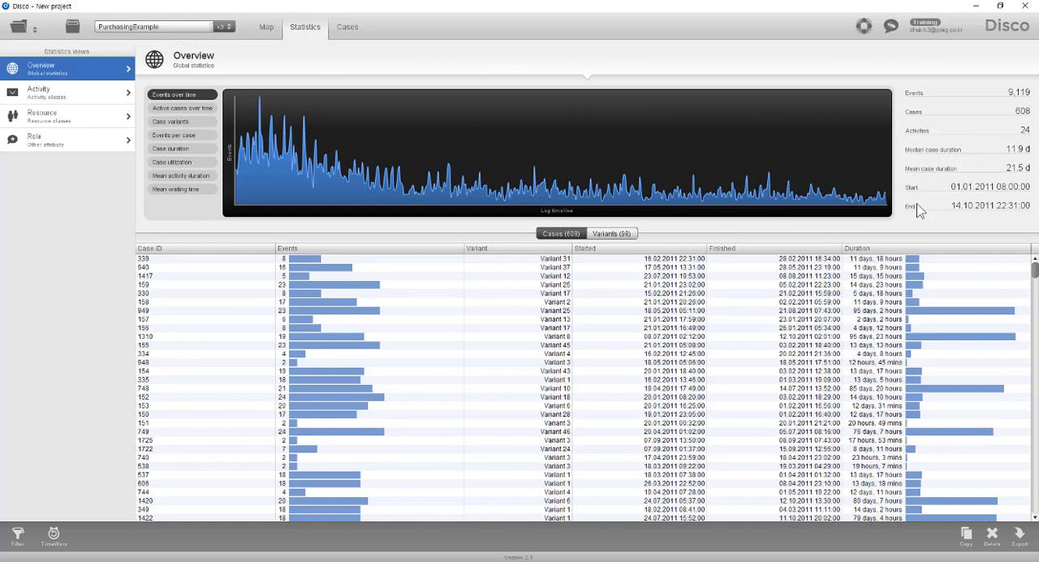
- View the overall case duration distribution and examine the event tables of several cases in Variant 1
{"action": "left_click", "coordinate": [195, 148]}
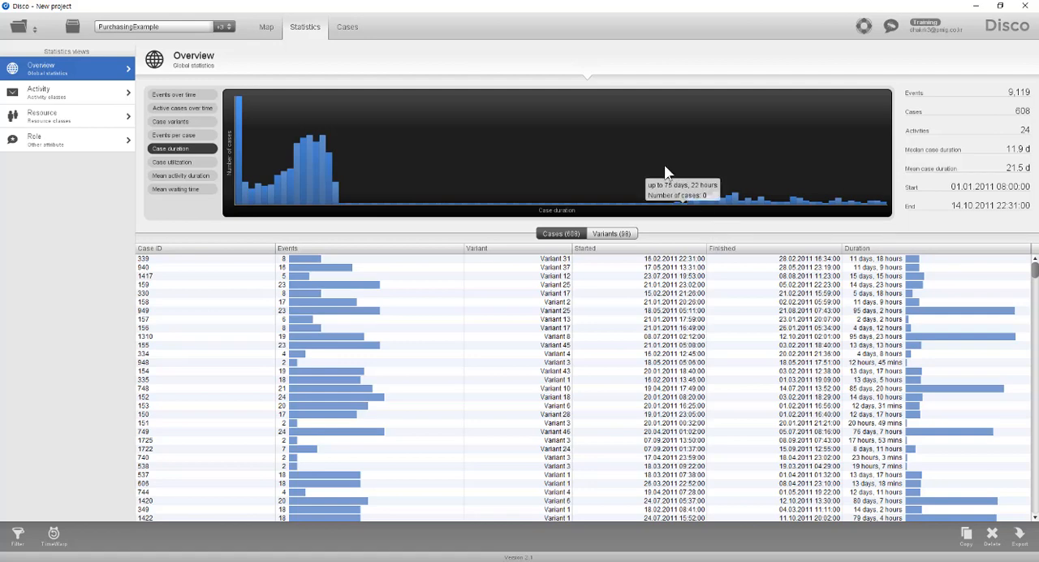
{"action": "left_click", "coordinate": [349, 29]}
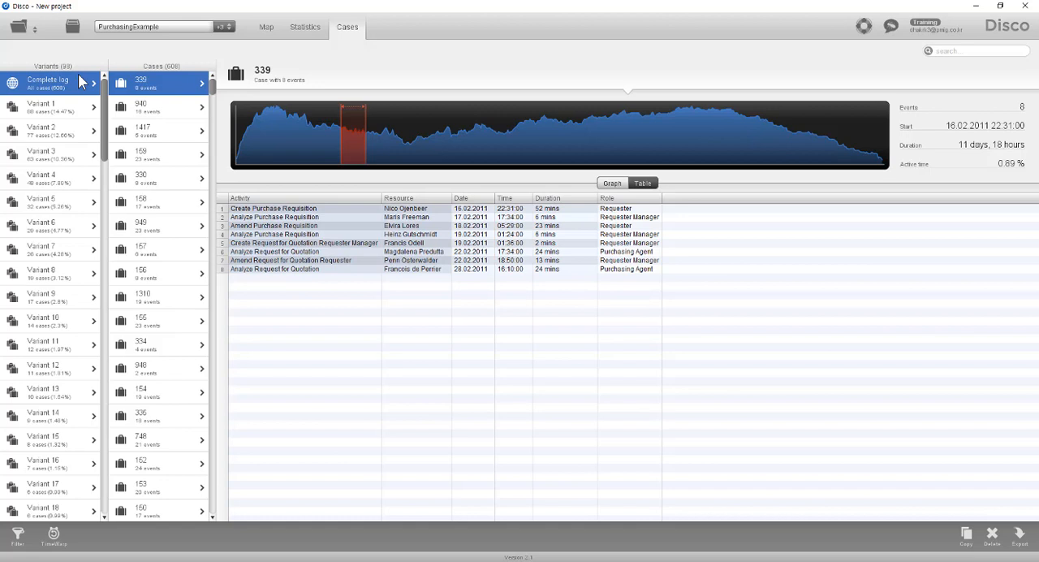
{"action": "left_click", "coordinate": [81, 113]}
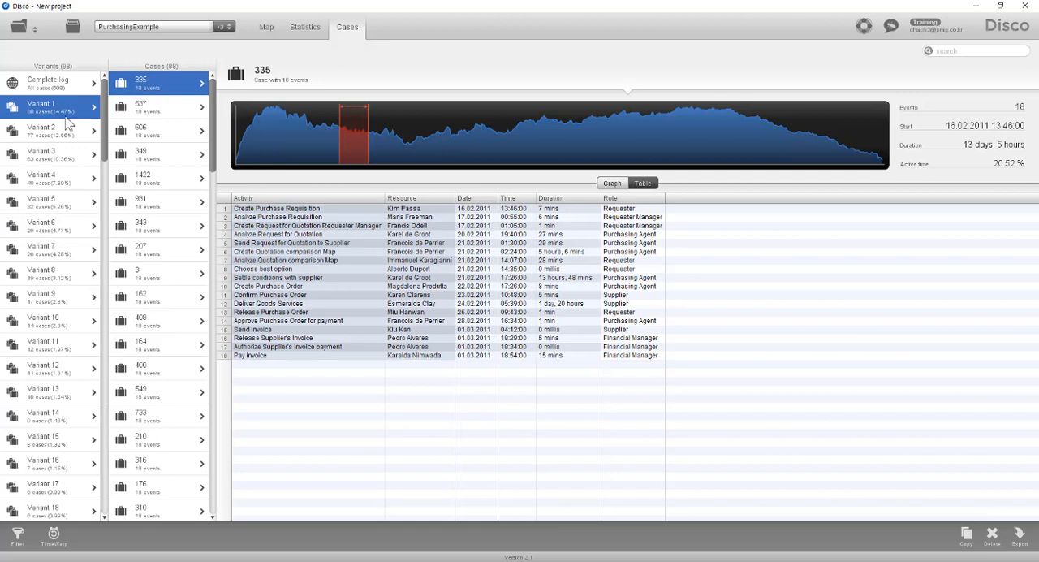
{"action": "left_click", "coordinate": [164, 104]}
{"action": "left_click", "coordinate": [165, 123]}
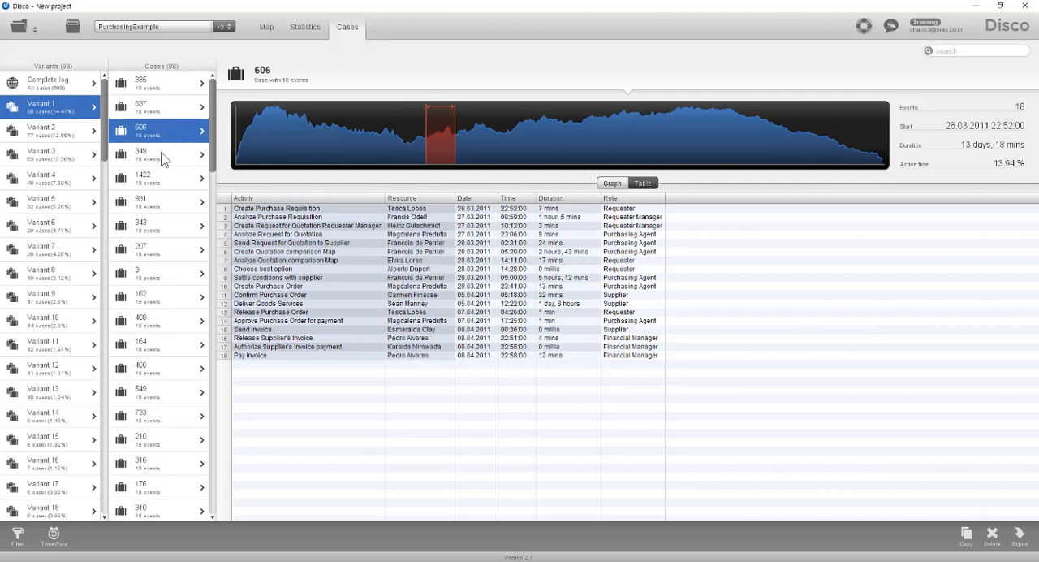
{"action": "left_click", "coordinate": [163, 154]}
{"action": "left_click", "coordinate": [169, 200]}
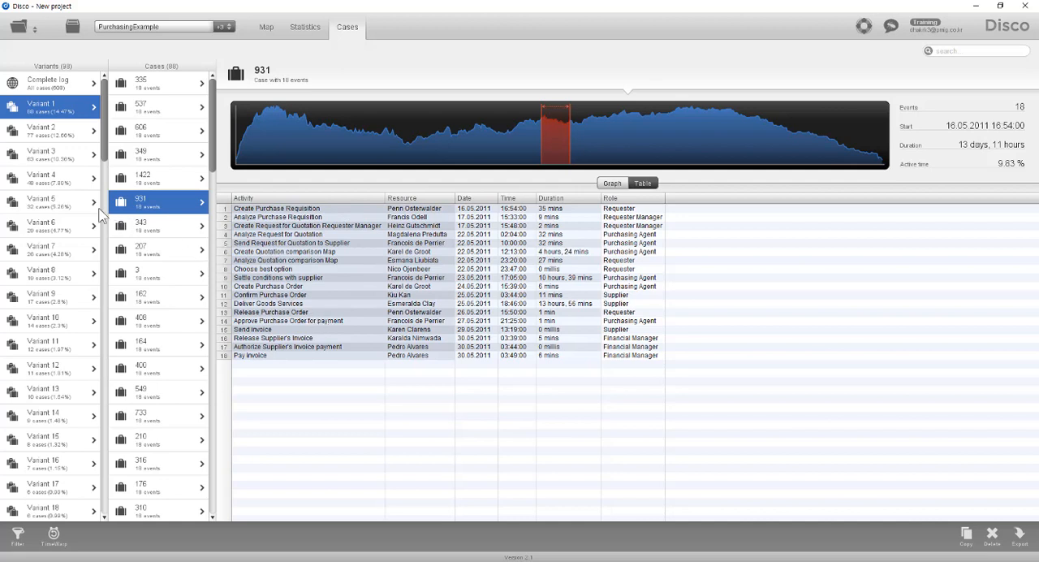
- Examine the event tables of several Variant 3 cases, both at the start and further down the case list
{"action": "left_click", "coordinate": [68, 161]}
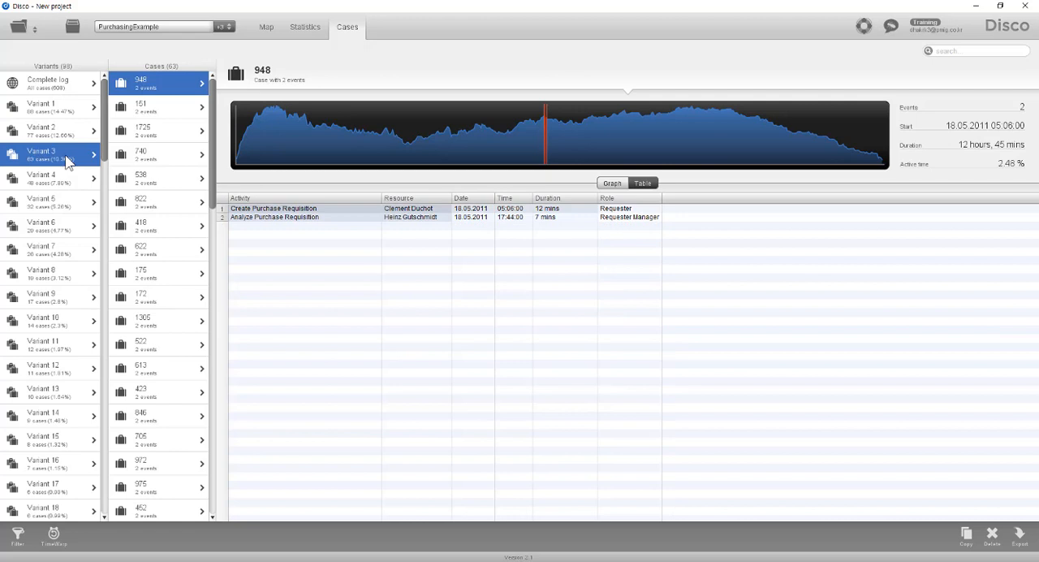
{"action": "left_click", "coordinate": [159, 136]}
{"action": "left_click", "coordinate": [161, 156]}
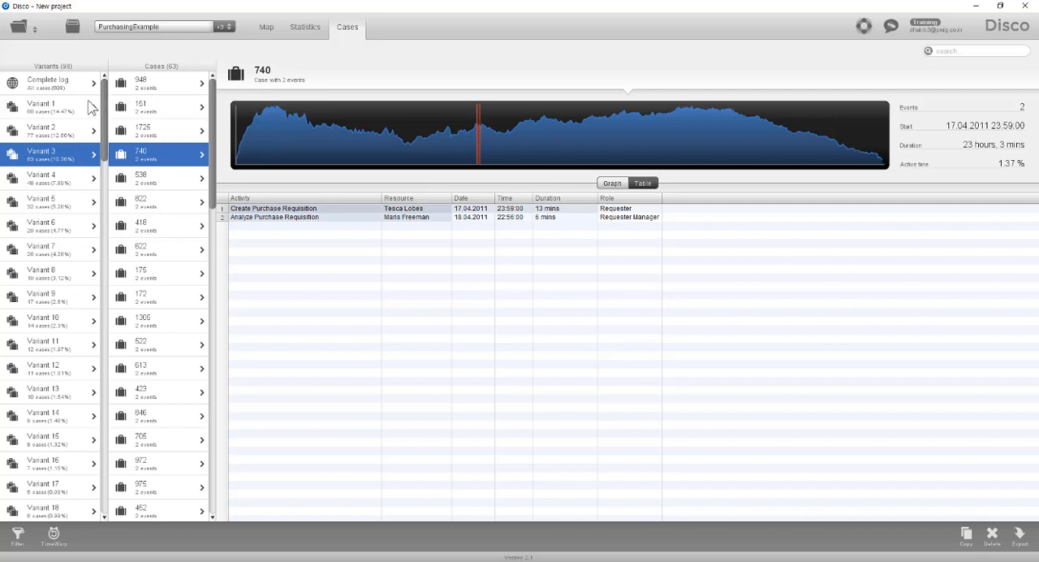
{"action": "left_click", "coordinate": [155, 81]}
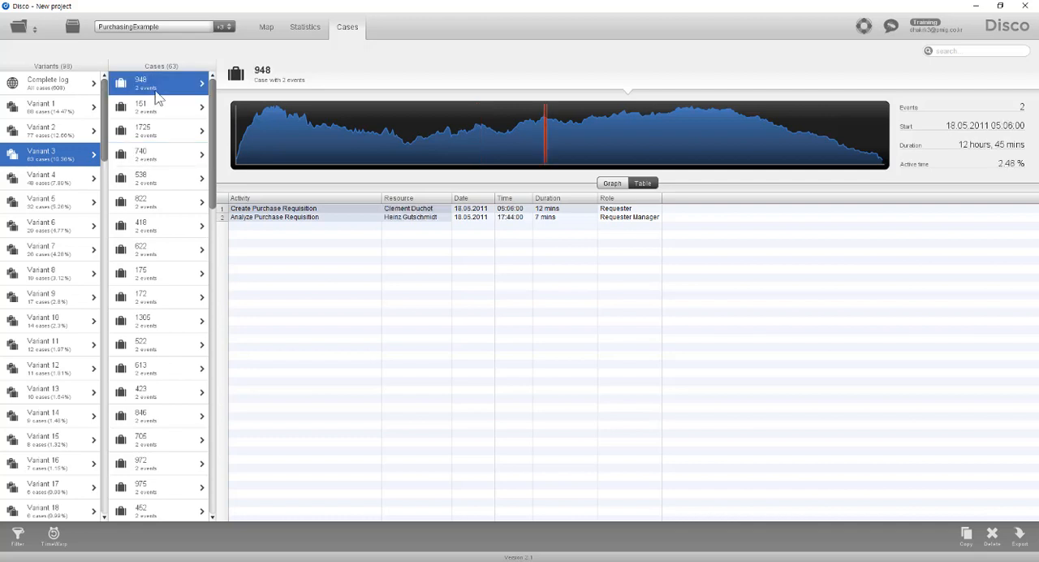
{"action": "scroll", "coordinate": [169, 142], "scroll_direction": "down", "scroll_amount": 5}
{"action": "scroll", "coordinate": [171, 178], "scroll_direction": "down", "scroll_amount": 1}
{"action": "left_click", "coordinate": [174, 203]}
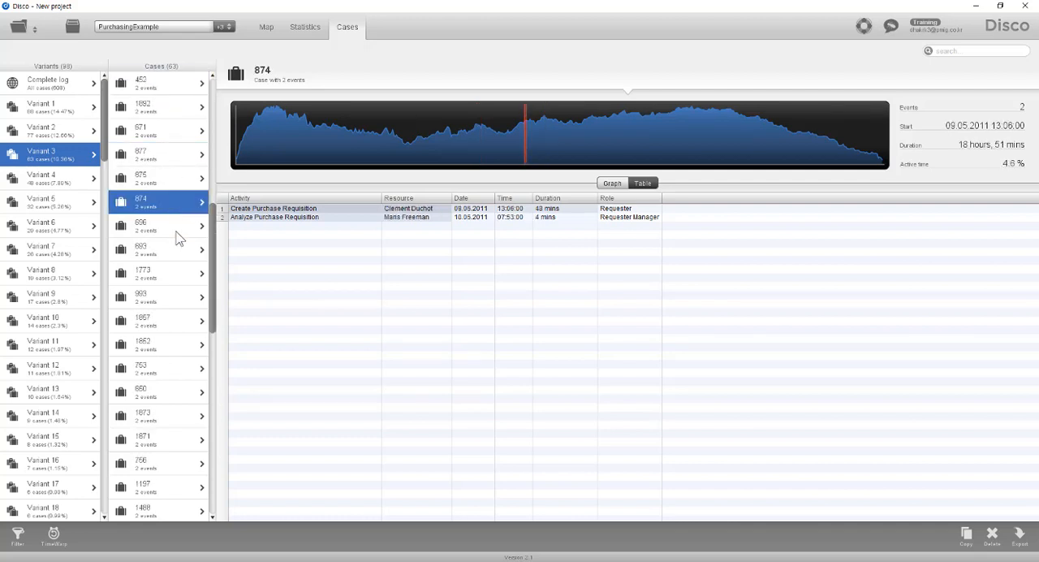
{"action": "left_click", "coordinate": [180, 276]}
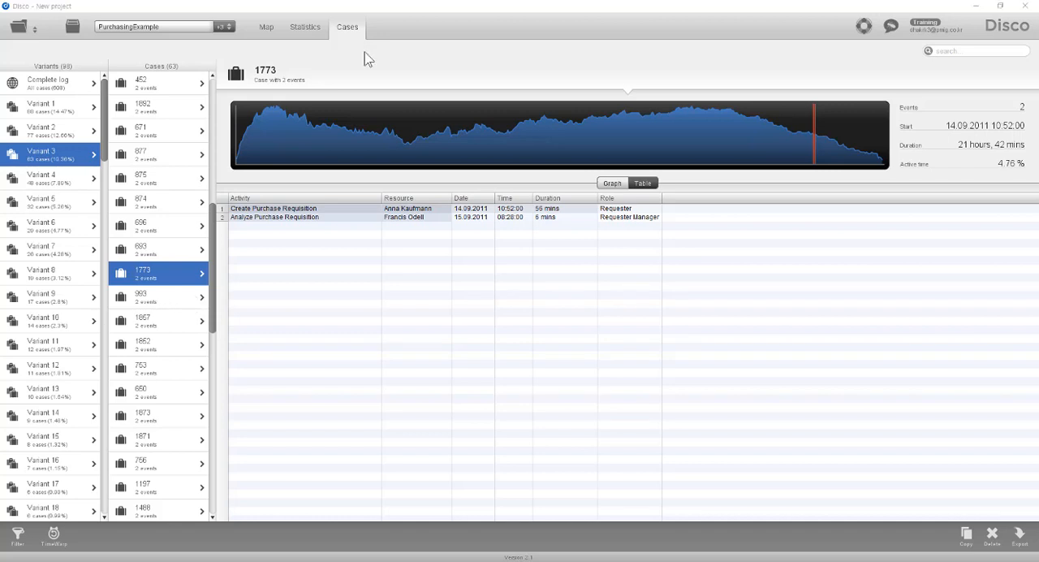
- Review the statistics, process map and cases views of the full log, returning to the overview statistics
{"action": "left_click", "coordinate": [296, 30]}
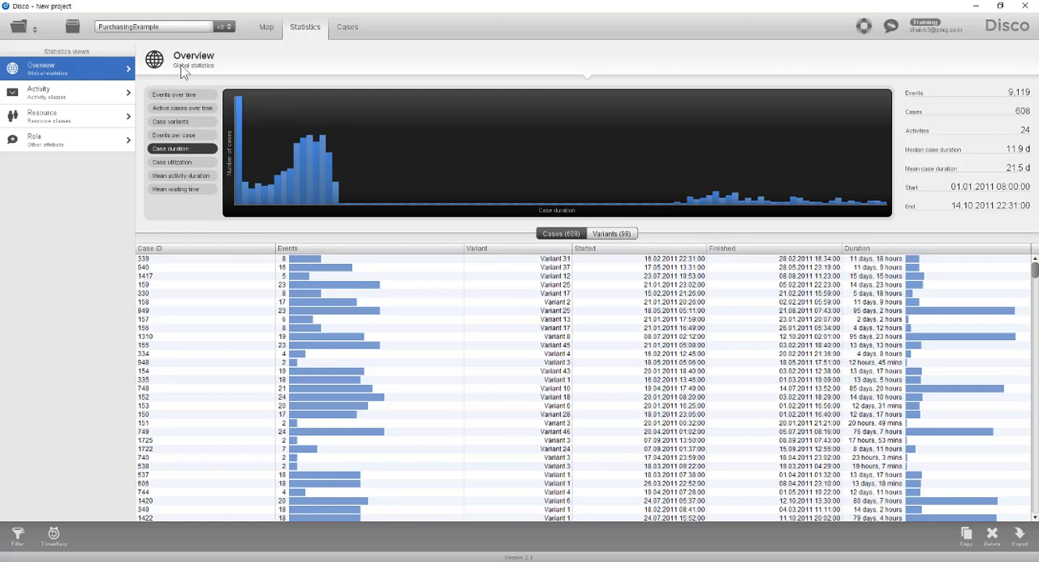
{"action": "left_click", "coordinate": [267, 28]}
{"action": "left_click", "coordinate": [348, 29]}
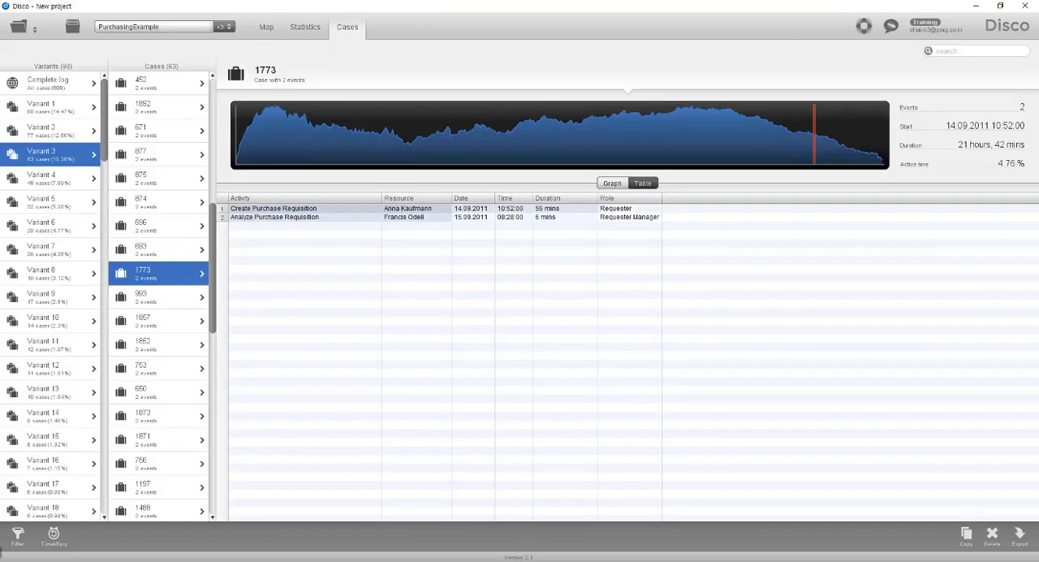
{"action": "left_click", "coordinate": [319, 29]}
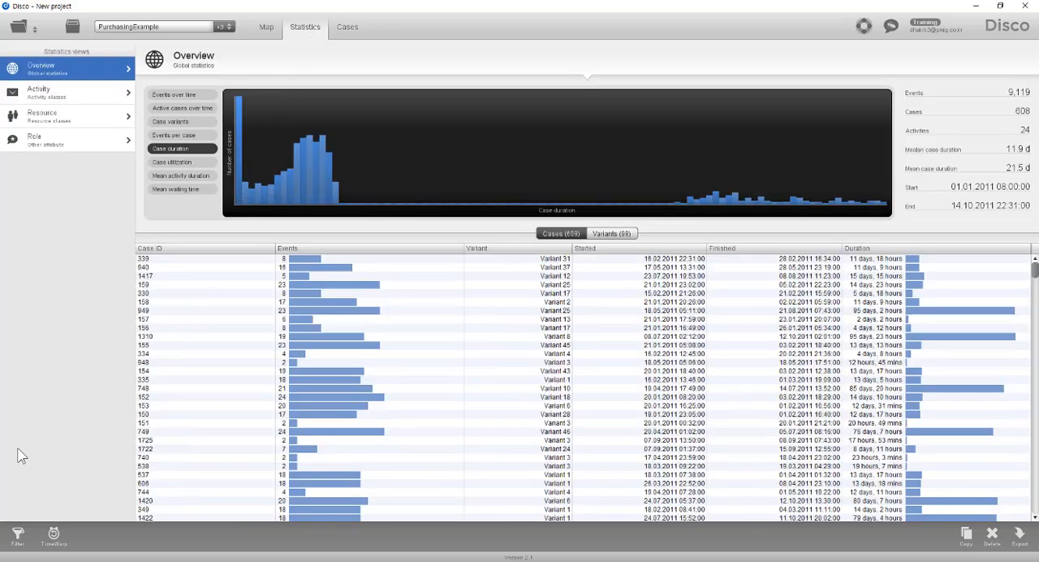
- Add a Performance filter to the PurchasingExample log
{"action": "left_click", "coordinate": [17, 537]}
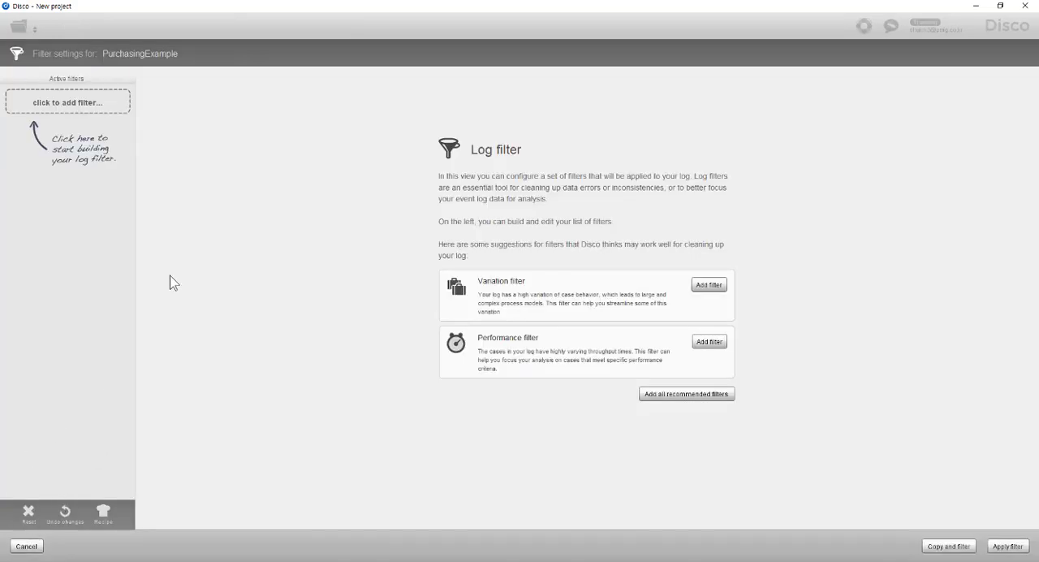
{"action": "left_click", "coordinate": [86, 106]}
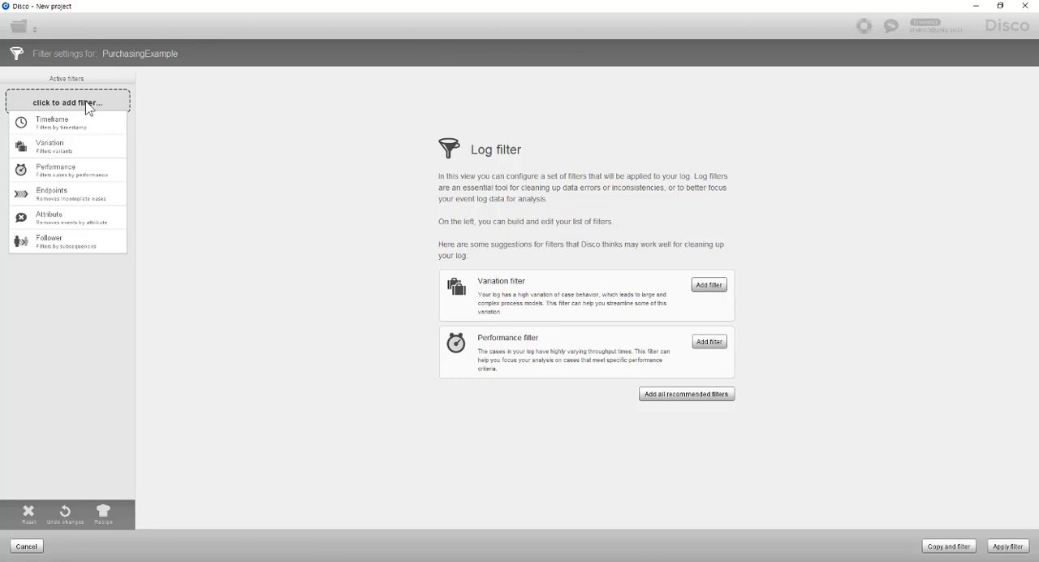
{"action": "left_click", "coordinate": [90, 171]}
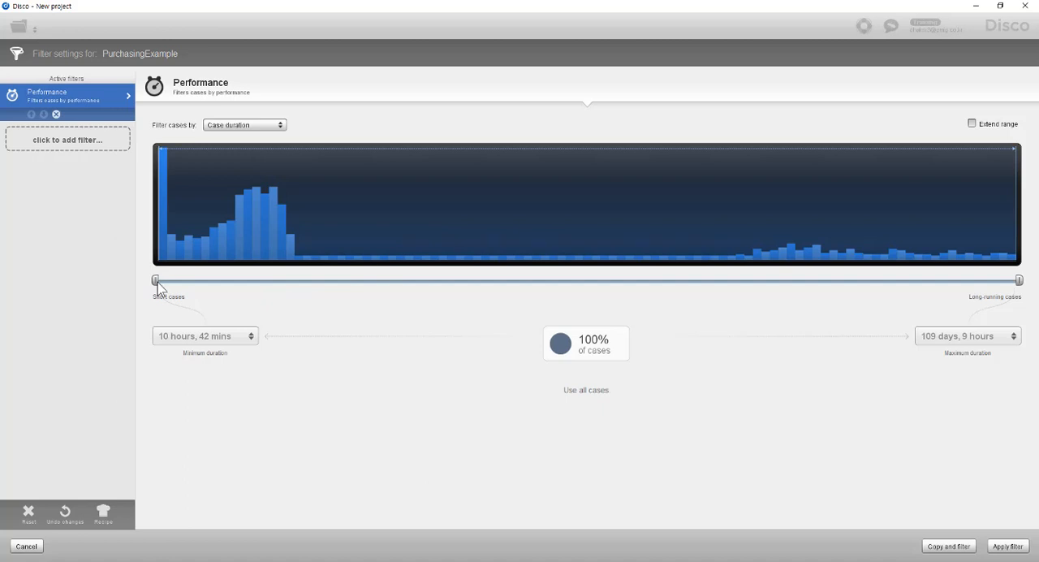
- Set the Performance filter's minimum case duration to 21 days
{"action": "left_click_drag", "start_coordinate": [157, 282], "coordinate": [273, 295]}
{"action": "left_click_drag", "start_coordinate": [315, 299], "coordinate": [352, 298]}
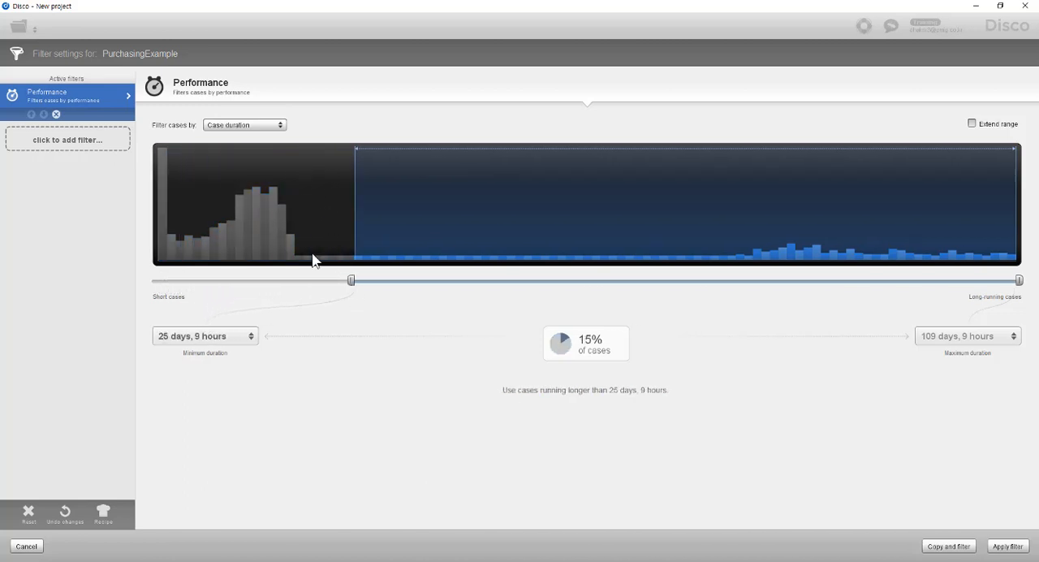
{"action": "left_click", "coordinate": [213, 339]}
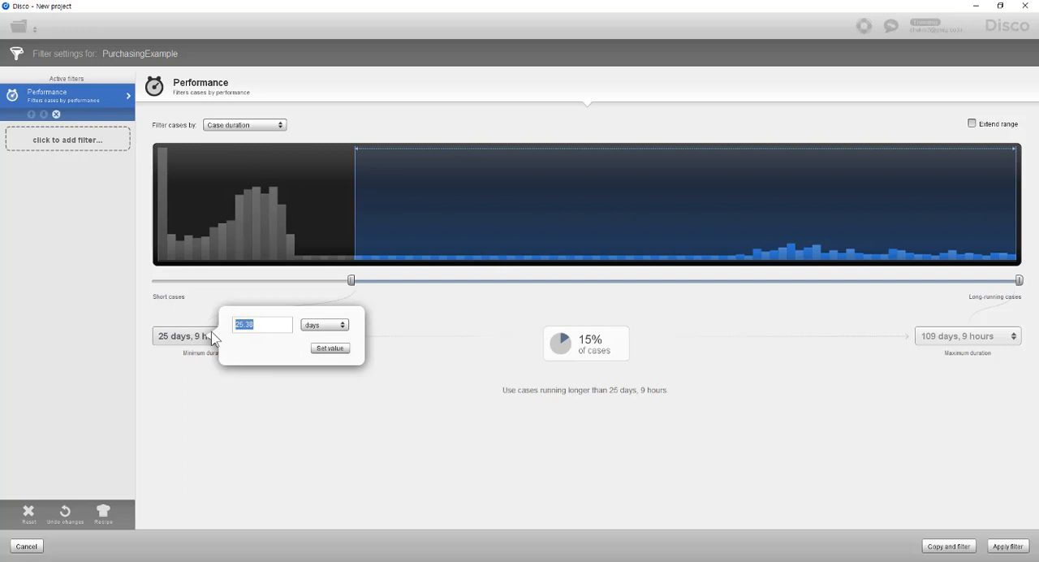
{"action": "type", "text": "21"}
{"action": "left_click", "coordinate": [328, 327]}
{"action": "left_click", "coordinate": [329, 327]}
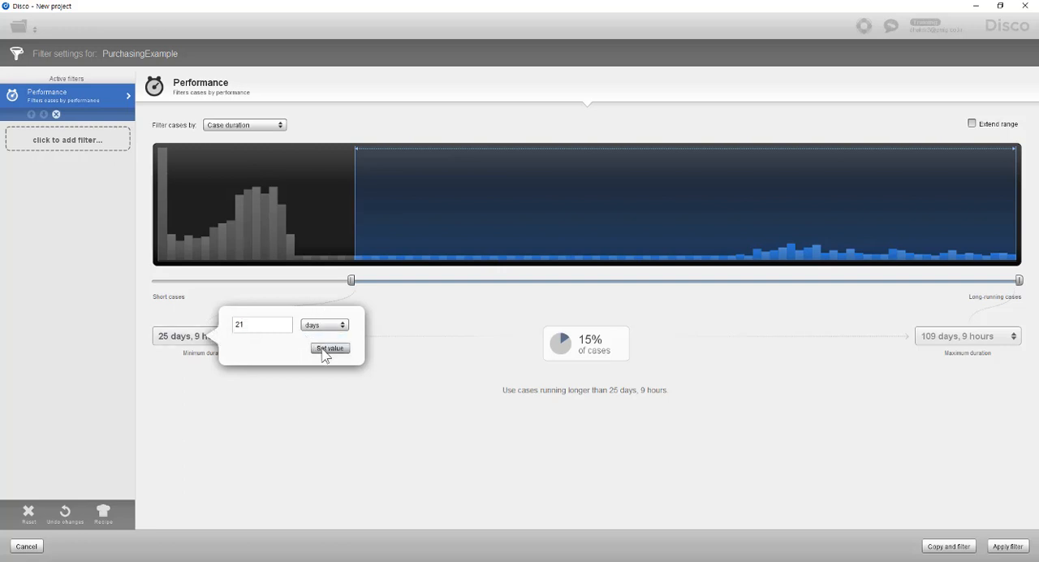
{"action": "left_click", "coordinate": [326, 349]}
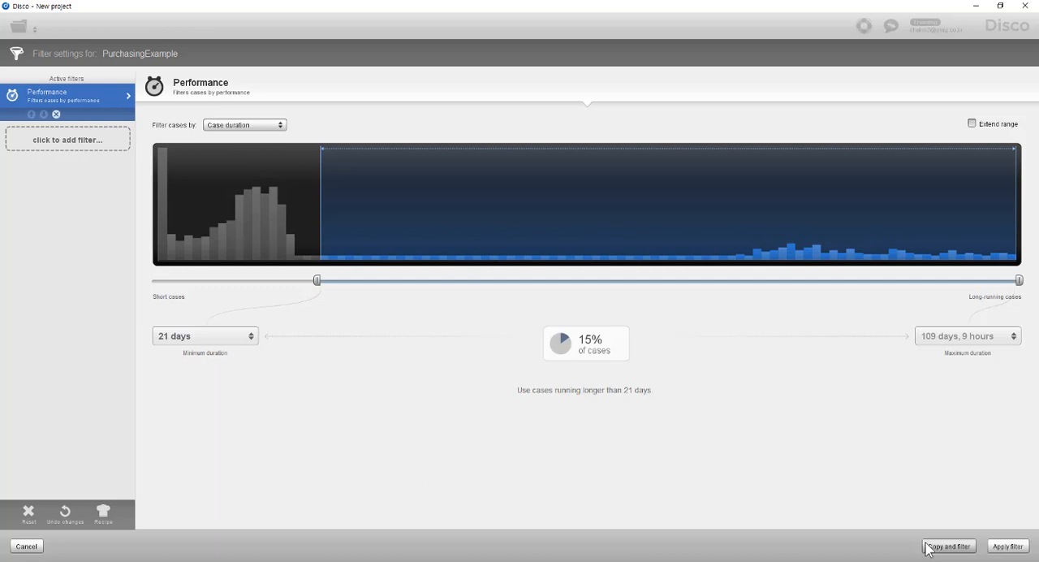
- Create a filtered copy named "Copy of PurchasingExample" without applying the filters permanently
{"action": "left_click", "coordinate": [939, 548]}
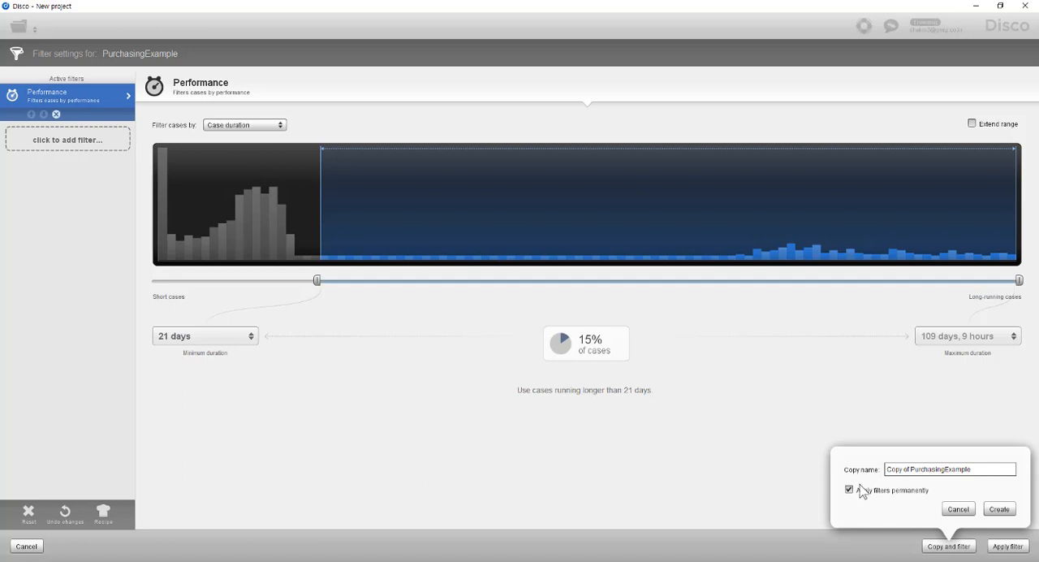
{"action": "left_click", "coordinate": [849, 490]}
{"action": "left_click", "coordinate": [999, 509]}
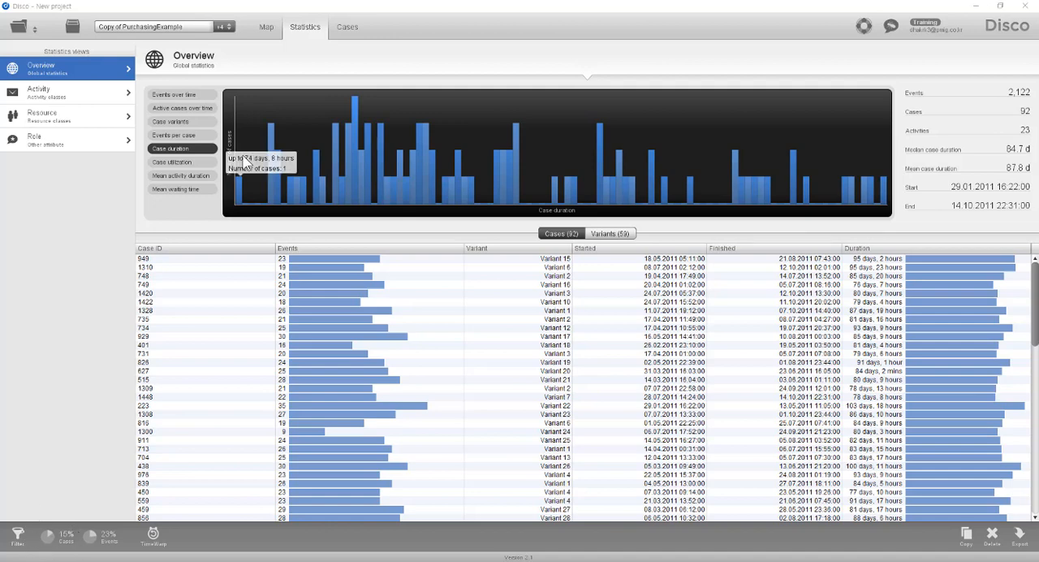
- Examine the filtered copy's process map by frequency, focusing on the amendment loops around Analyze Request for Quotation
{"action": "left_click", "coordinate": [266, 28]}
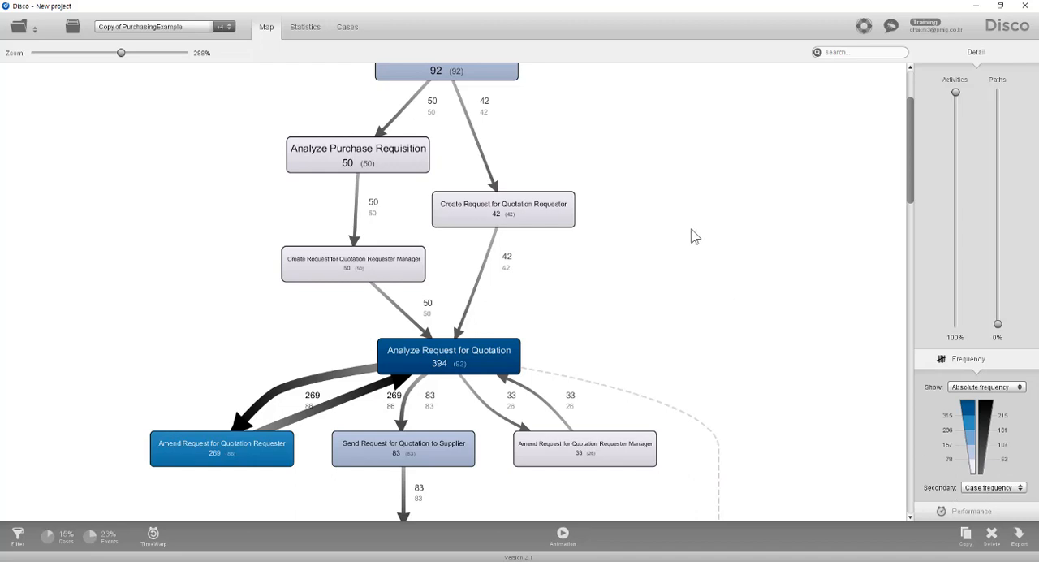
{"action": "scroll", "coordinate": [682, 215], "scroll_direction": "up", "scroll_amount": 3}
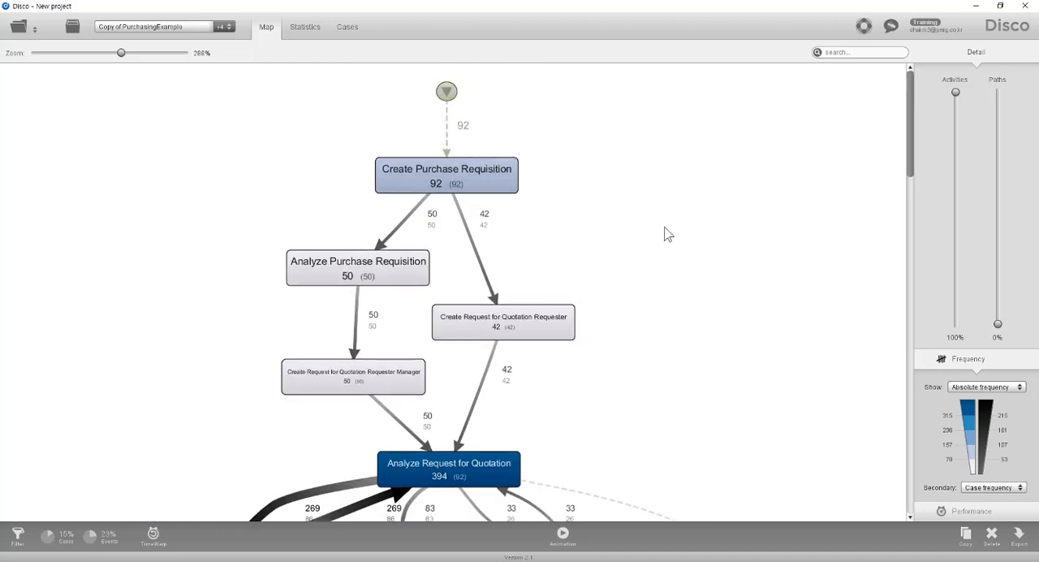
{"action": "scroll", "coordinate": [669, 194], "scroll_direction": "down", "scroll_amount": 2}
{"action": "scroll", "coordinate": [684, 276], "scroll_direction": "down", "scroll_amount": 2}
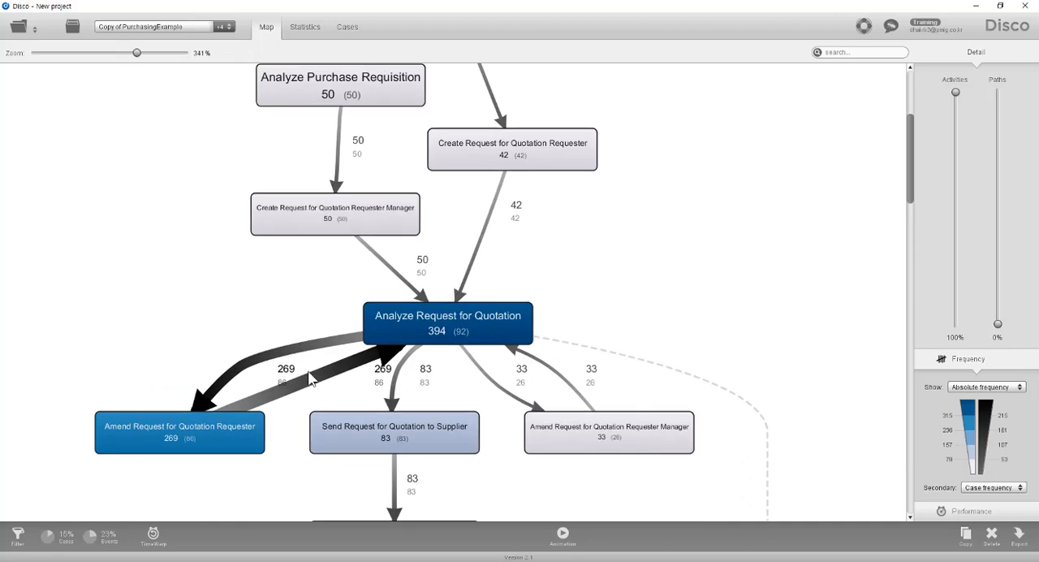
{"action": "scroll", "coordinate": [315, 378], "scroll_direction": "up", "scroll_amount": 3}
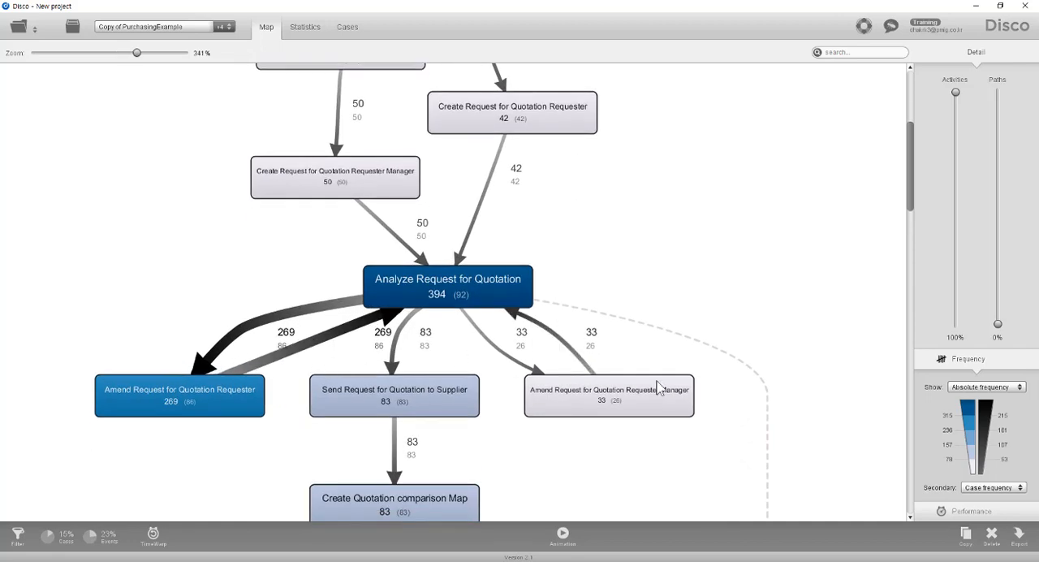
- Switch the process map to performance metrics, view the mean duration, and set the displayed metric to total duration
{"action": "left_click", "coordinate": [986, 515]}
{"action": "left_click", "coordinate": [991, 408]}
{"action": "left_click", "coordinate": [989, 447]}
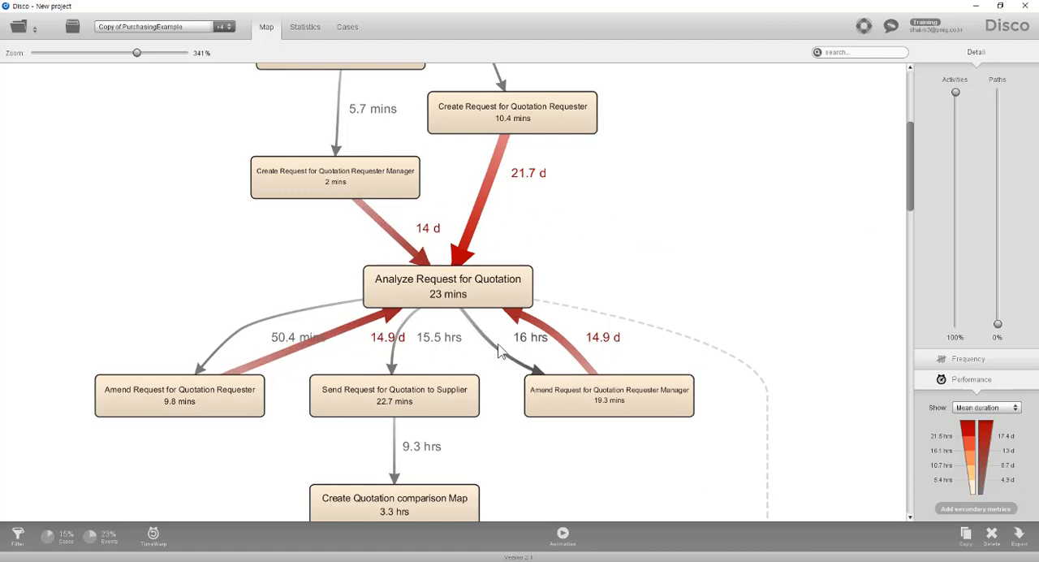
{"action": "left_click", "coordinate": [978, 417]}
{"action": "left_click", "coordinate": [981, 419]}
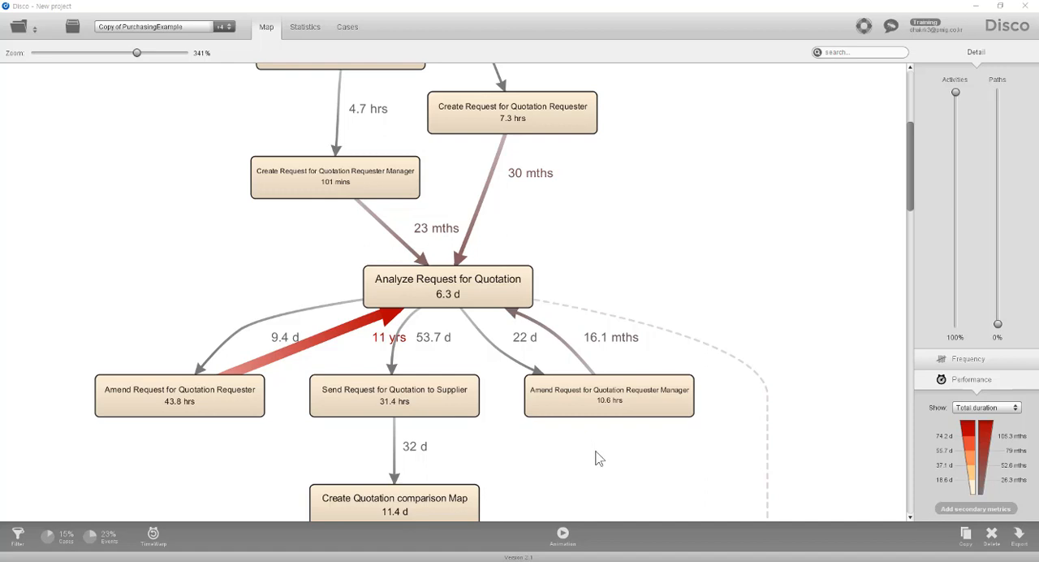
- Play the process animation of the filtered copy, skip ahead to just past the timeline's midpoint, and exit the animation
{"action": "left_click", "coordinate": [562, 537]}
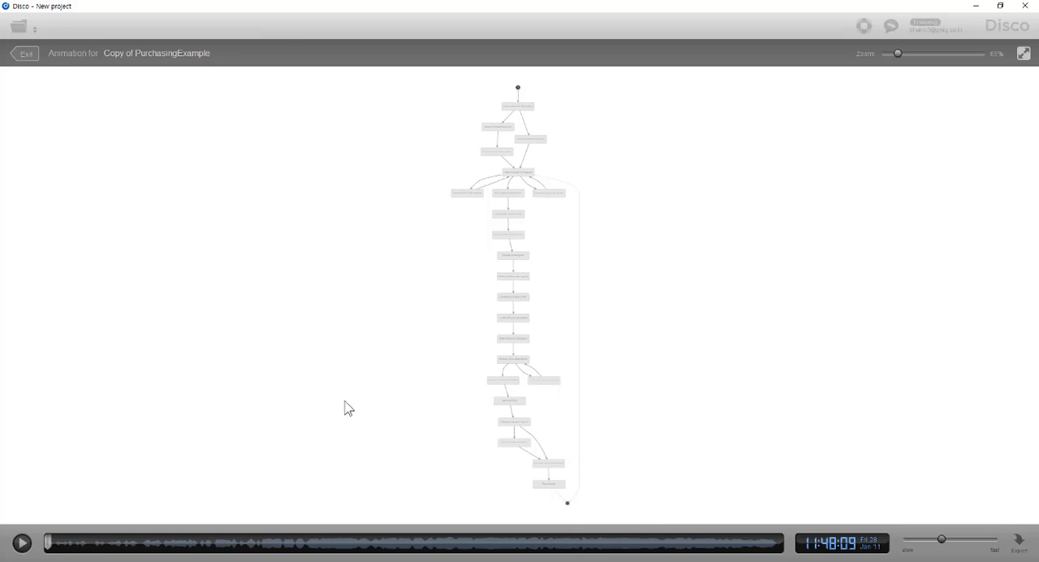
{"action": "left_click", "coordinate": [21, 543]}
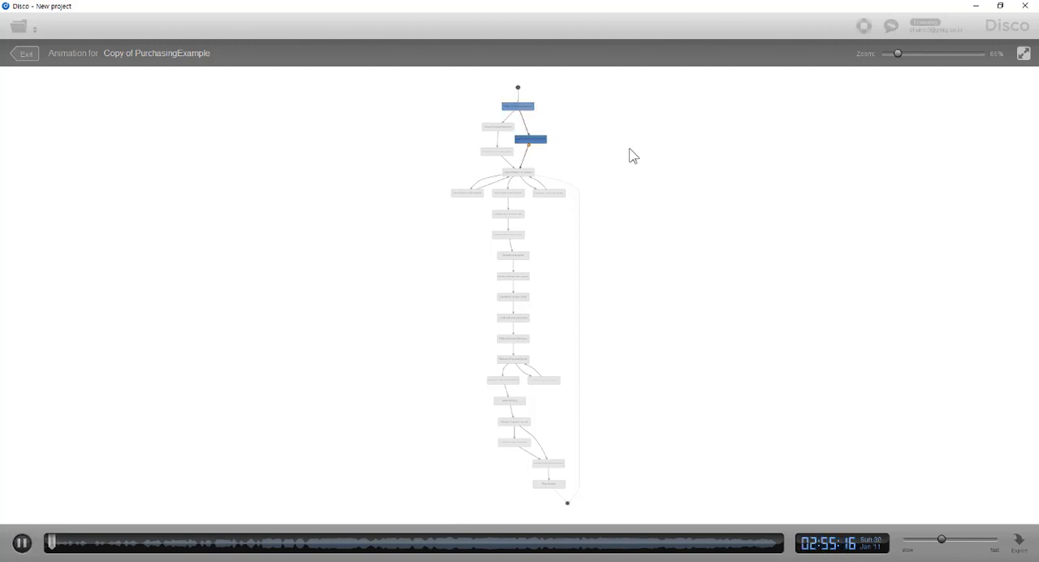
{"action": "scroll", "coordinate": [640, 147], "scroll_direction": "up", "scroll_amount": 5}
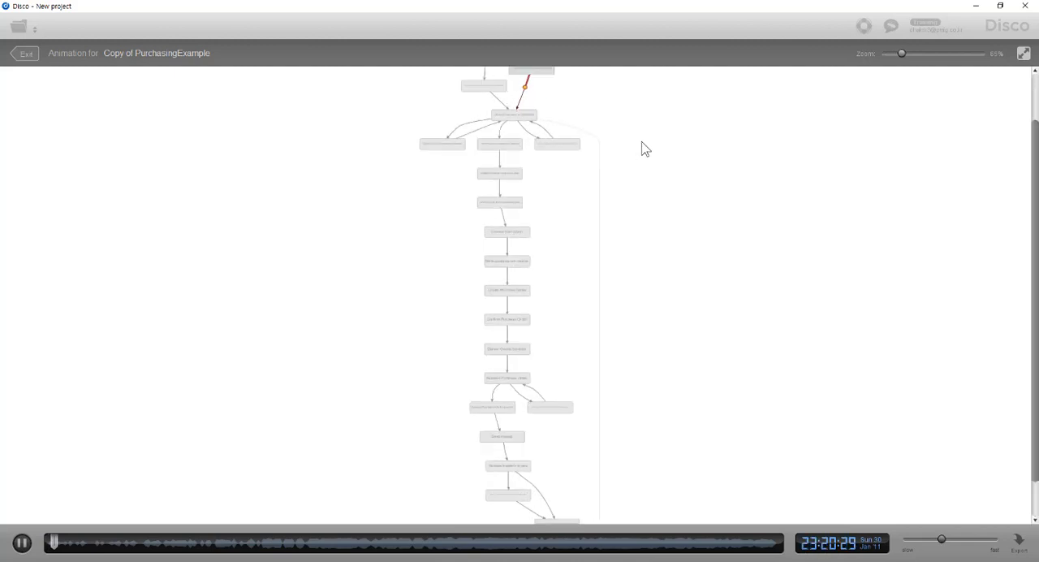
{"action": "scroll", "coordinate": [641, 203], "scroll_direction": "up", "scroll_amount": 3}
{"action": "left_click_drag", "start_coordinate": [603, 121], "coordinate": [701, 278]}
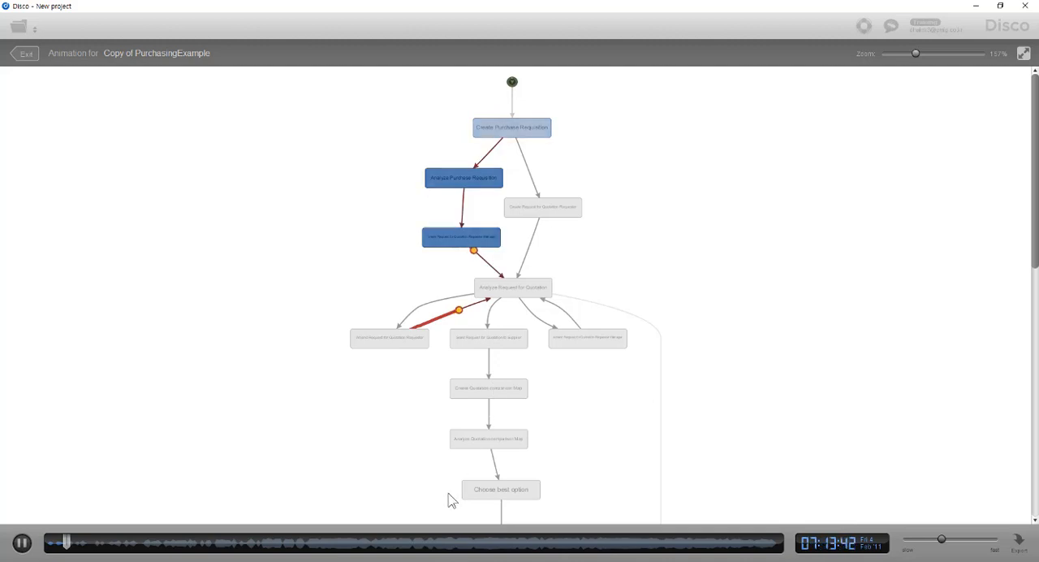
{"action": "left_click", "coordinate": [485, 544]}
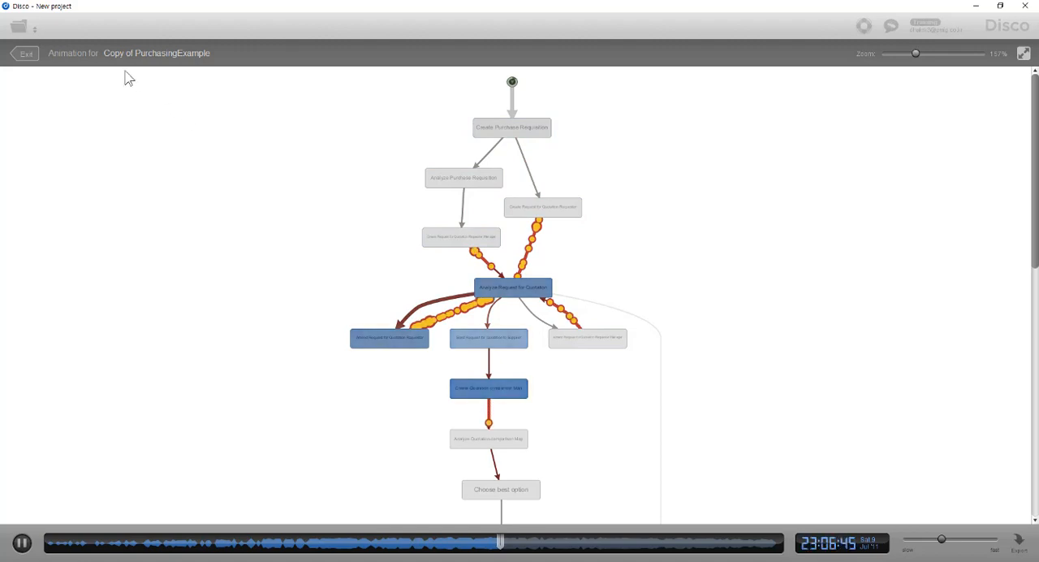
{"action": "left_click", "coordinate": [23, 55]}
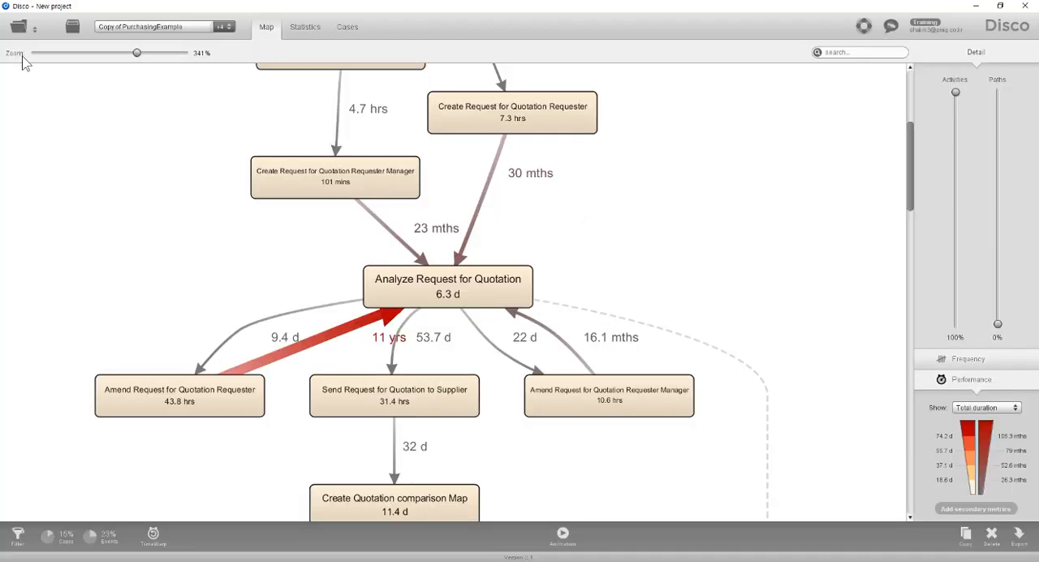
- Review the event histories of cases 949, 1310, 748, 1420 and 1422 in the filtered copy
{"action": "left_click", "coordinate": [351, 29]}
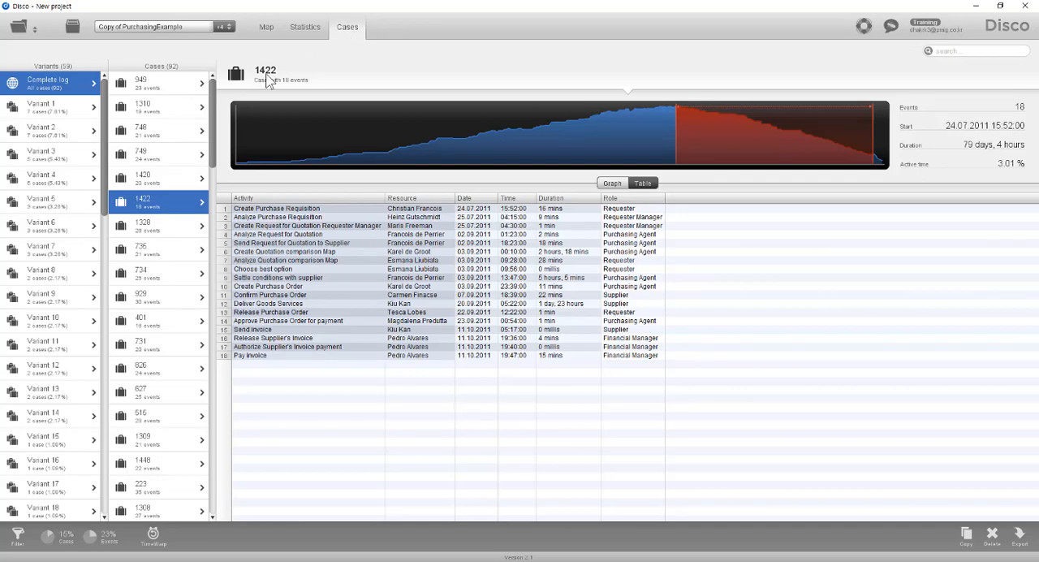
{"action": "left_click", "coordinate": [173, 81]}
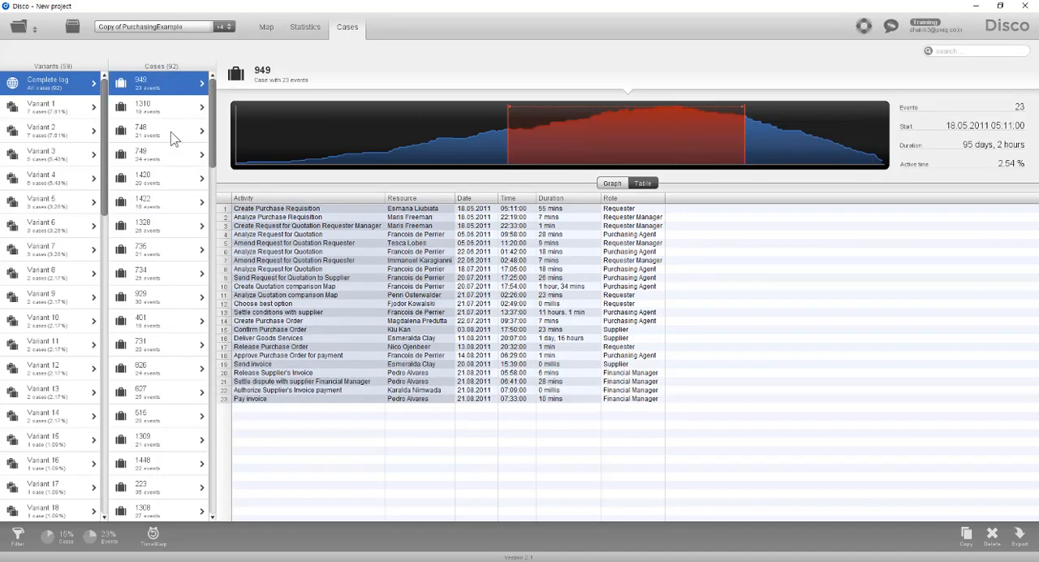
{"action": "left_click", "coordinate": [171, 112]}
{"action": "left_click", "coordinate": [172, 140]}
{"action": "left_click", "coordinate": [172, 176]}
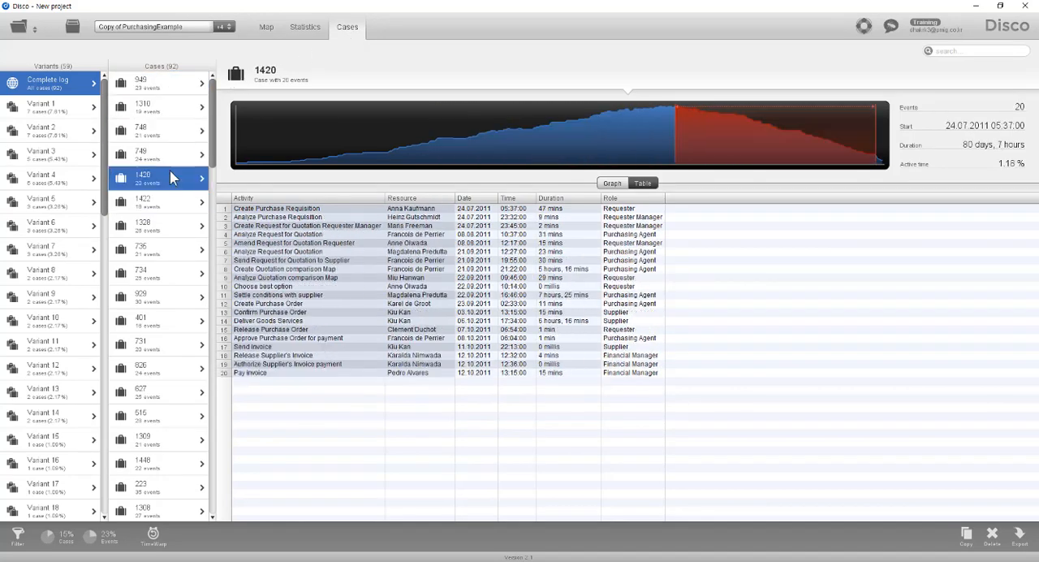
{"action": "left_click", "coordinate": [166, 213]}
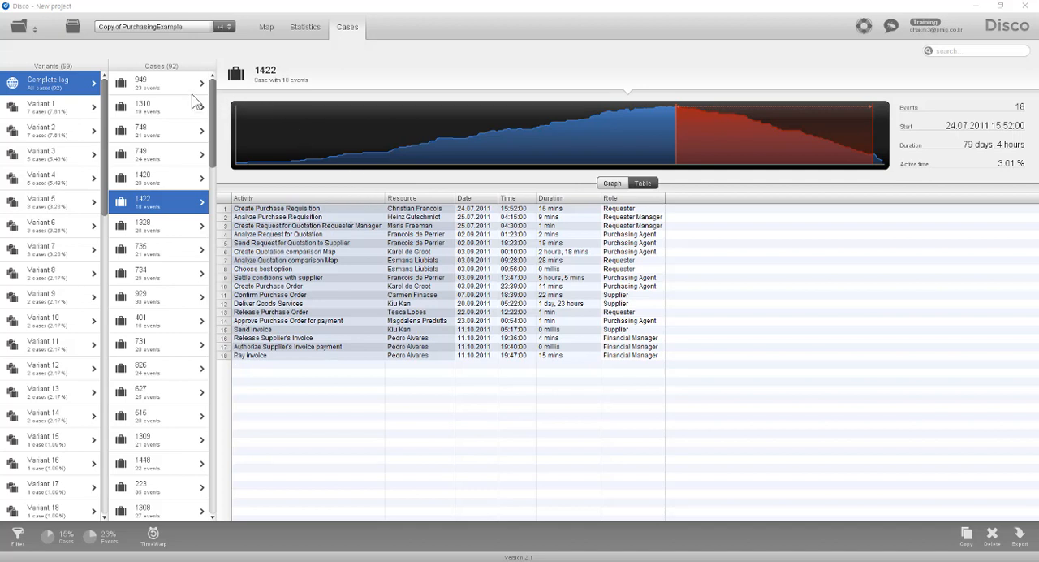
- Switch to the fourth PurchasingExample log in the project and raise its process map's path detail to 100%
{"action": "left_click", "coordinate": [151, 26]}
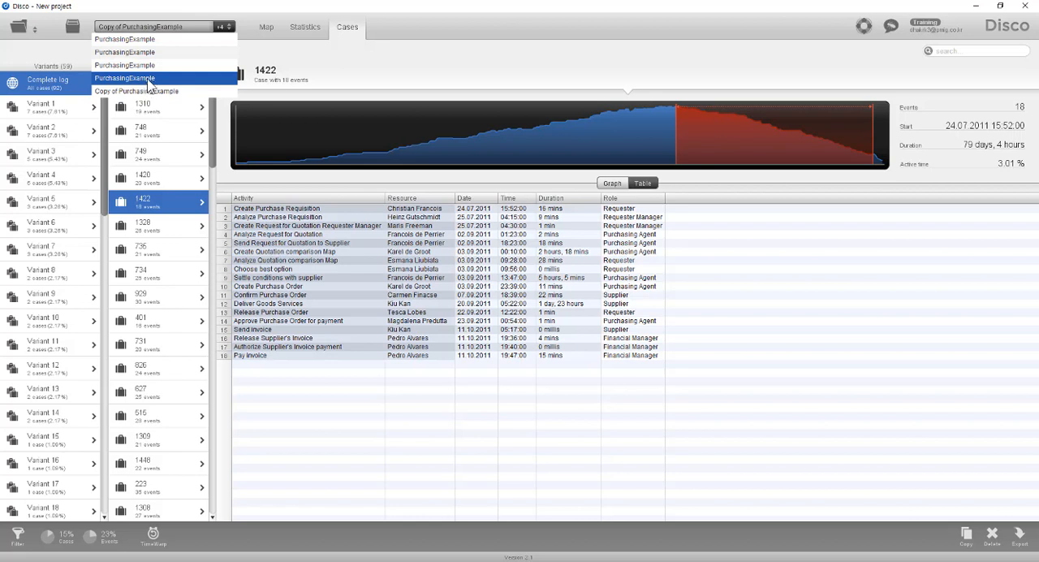
{"action": "left_click", "coordinate": [149, 81]}
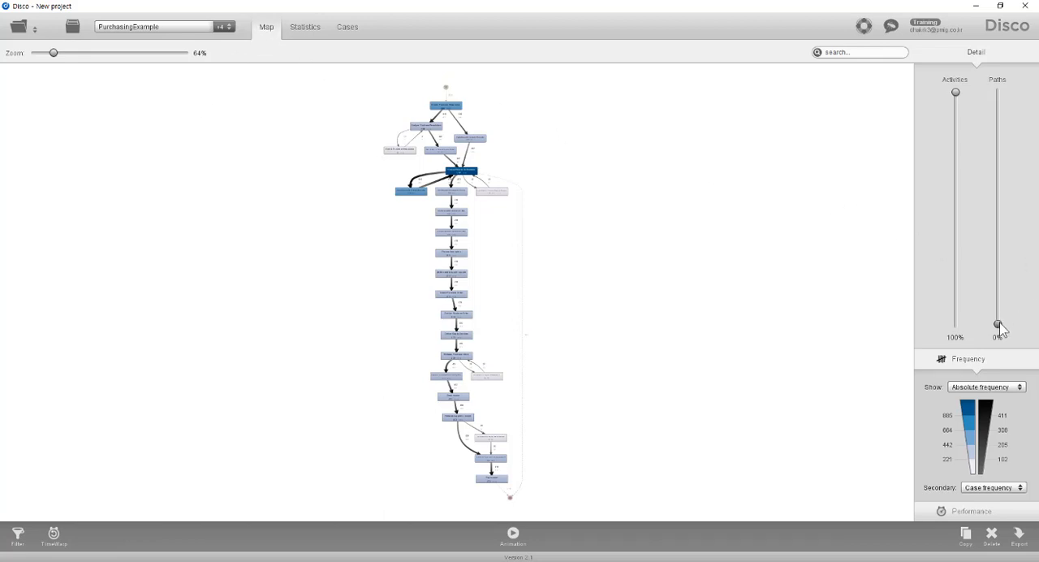
{"action": "left_click_drag", "start_coordinate": [1001, 327], "coordinate": [1008, 92]}
- Filter the log to cases where Send invoice is directly followed by Authorize Supplier's Invoice payment
{"action": "scroll", "coordinate": [671, 290], "scroll_direction": "up", "scroll_amount": 5}
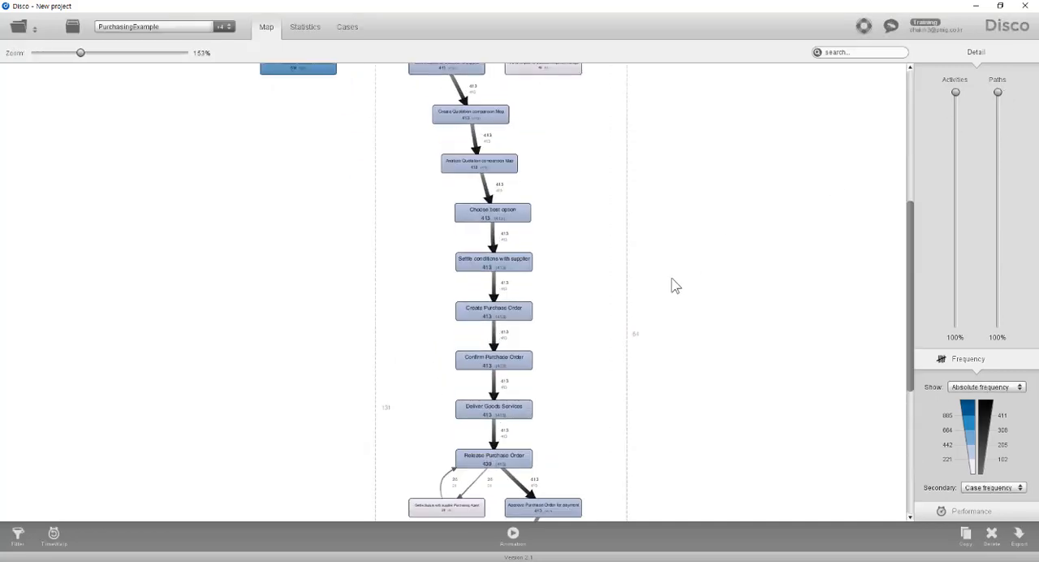
{"action": "scroll", "coordinate": [696, 304], "scroll_direction": "down", "scroll_amount": 10}
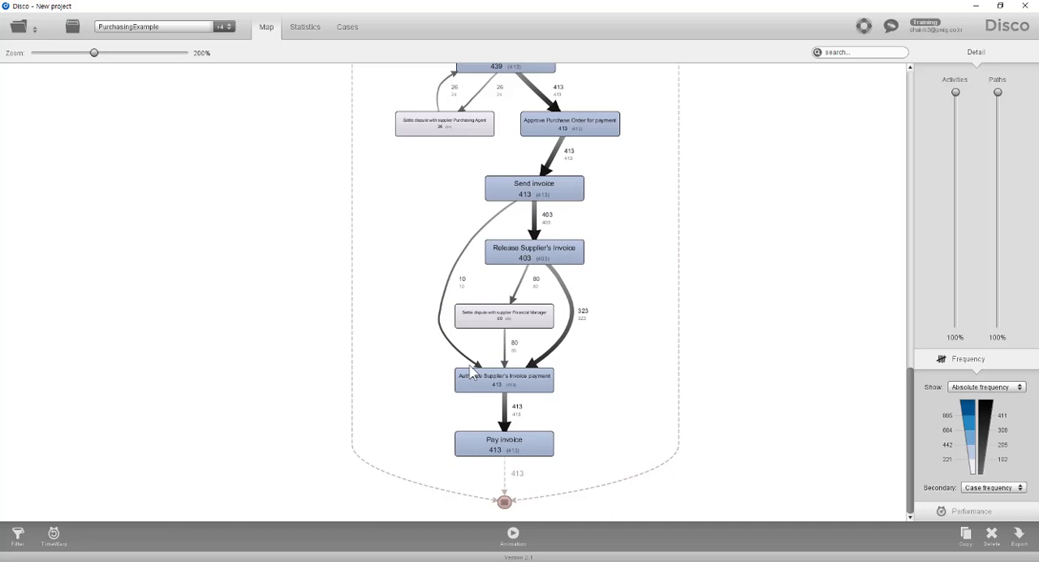
{"action": "left_click", "coordinate": [450, 287]}
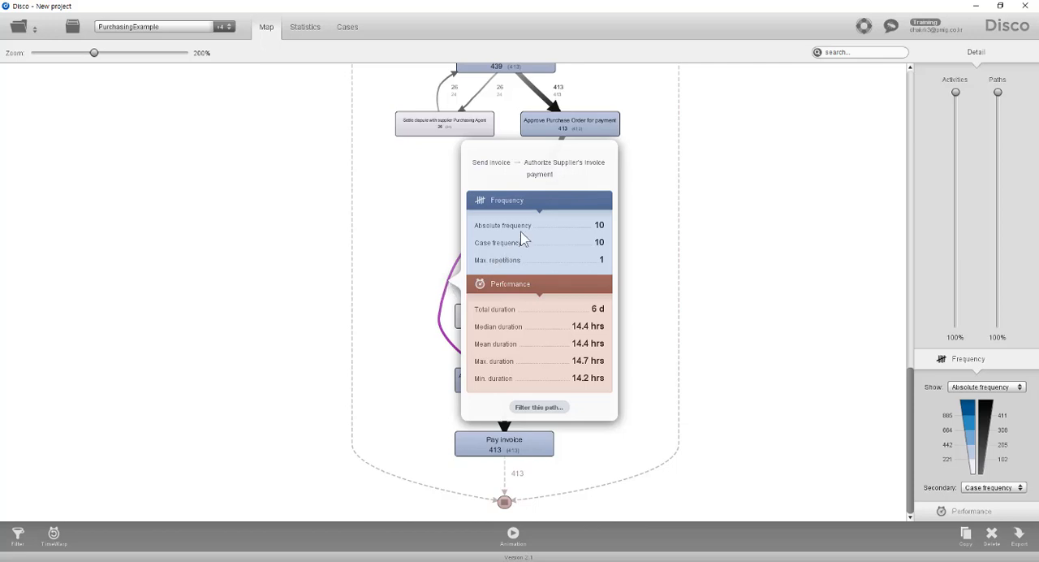
{"action": "left_click", "coordinate": [538, 407]}
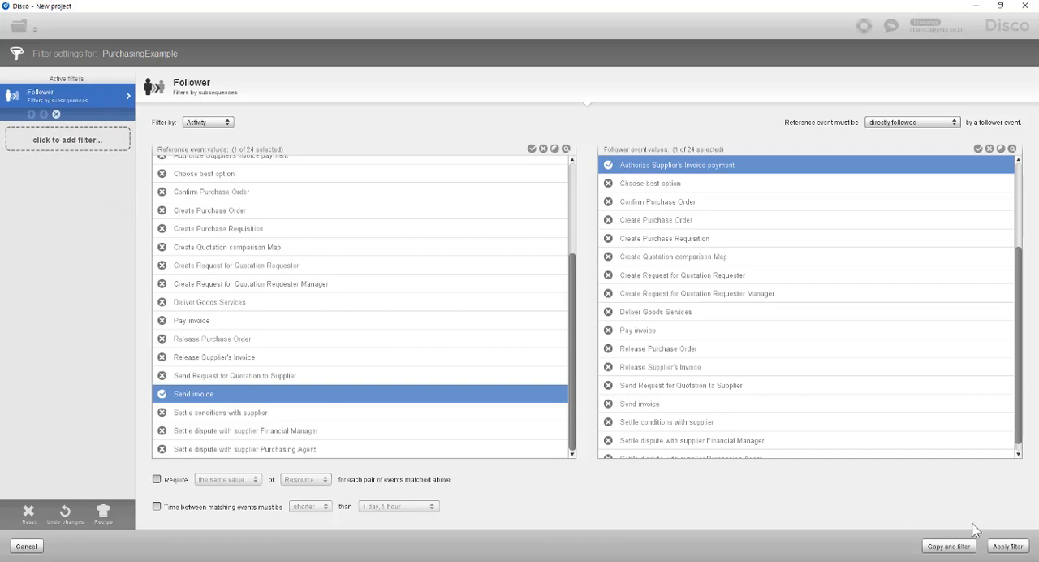
{"action": "left_click", "coordinate": [1006, 546]}
- Examine the filtered process map and review the event histories of cases 940, 150, 5, 4, 547, 170 and 413
{"action": "scroll", "coordinate": [609, 327], "scroll_direction": "up", "scroll_amount": 15}
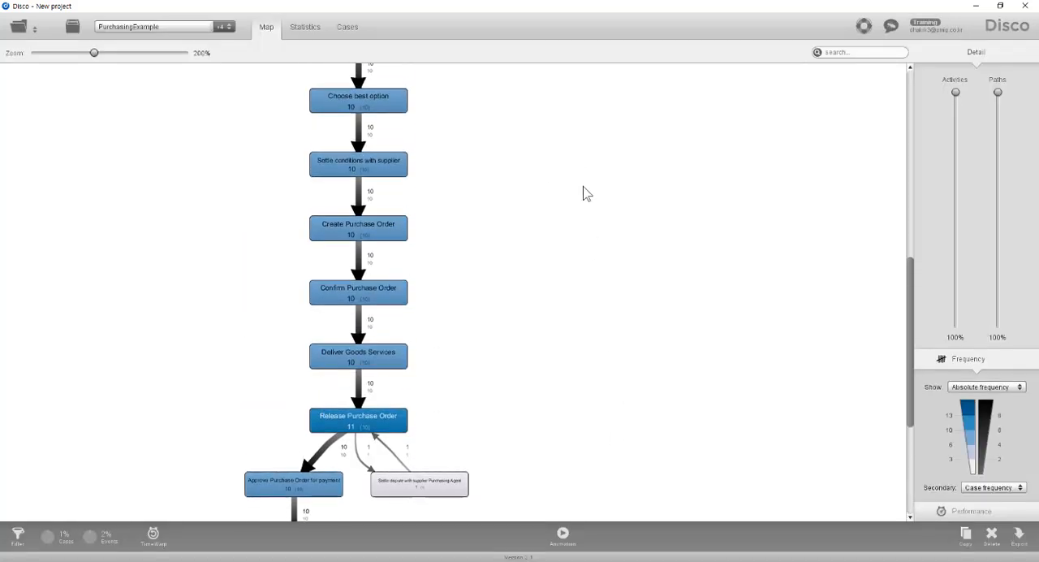
{"action": "scroll", "coordinate": [616, 441], "scroll_direction": "down", "scroll_amount": 10}
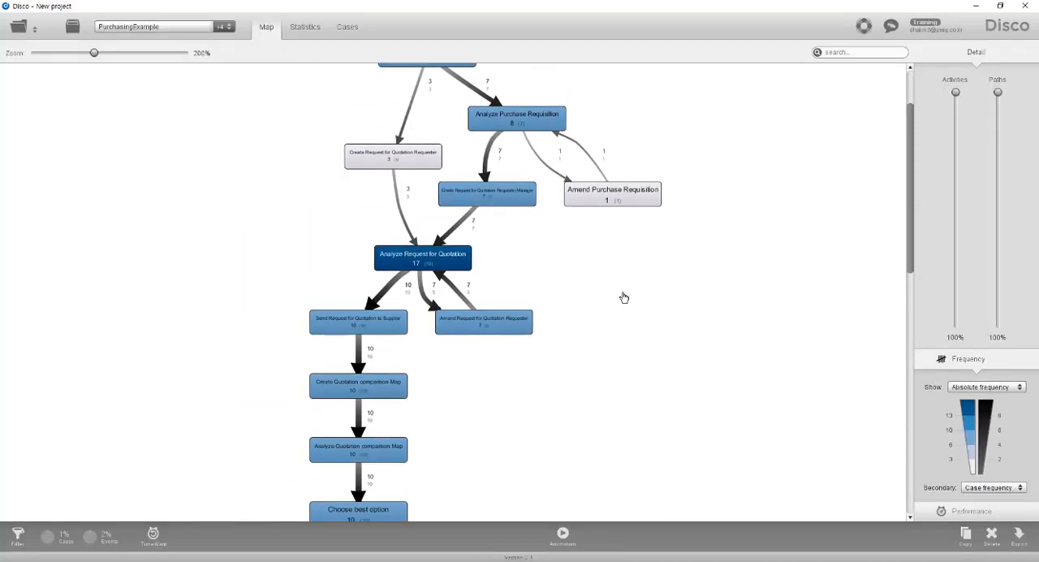
{"action": "scroll", "coordinate": [575, 144], "scroll_direction": "down", "scroll_amount": 2}
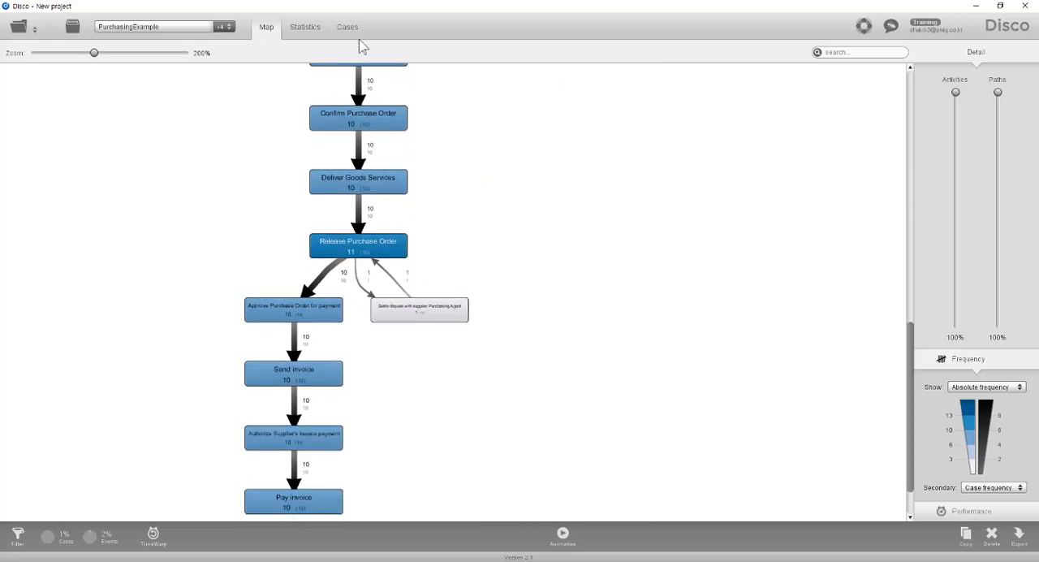
{"action": "left_click", "coordinate": [355, 32]}
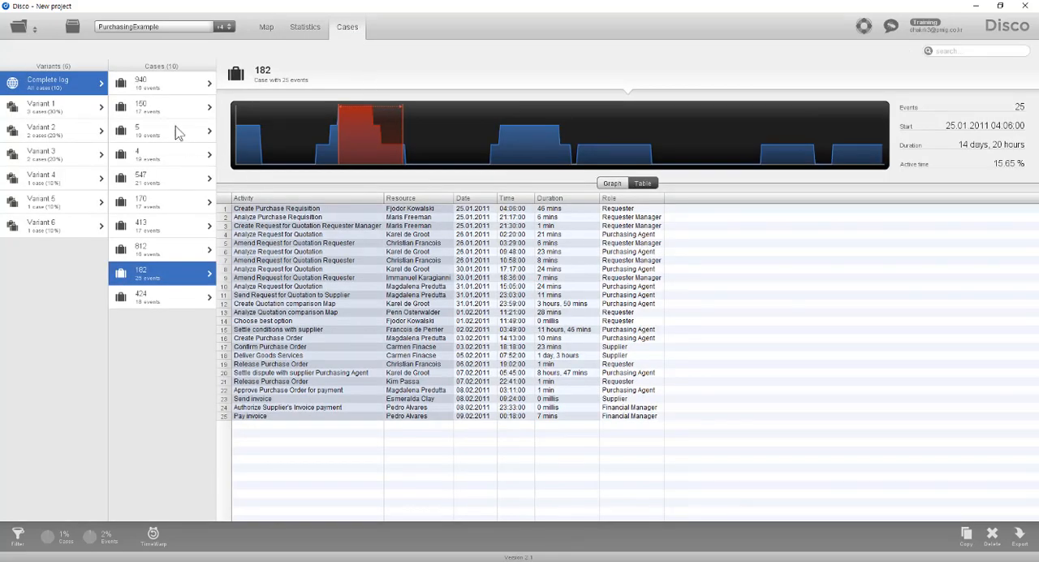
{"action": "left_click", "coordinate": [176, 91]}
{"action": "left_click", "coordinate": [176, 111]}
{"action": "left_click", "coordinate": [179, 141]}
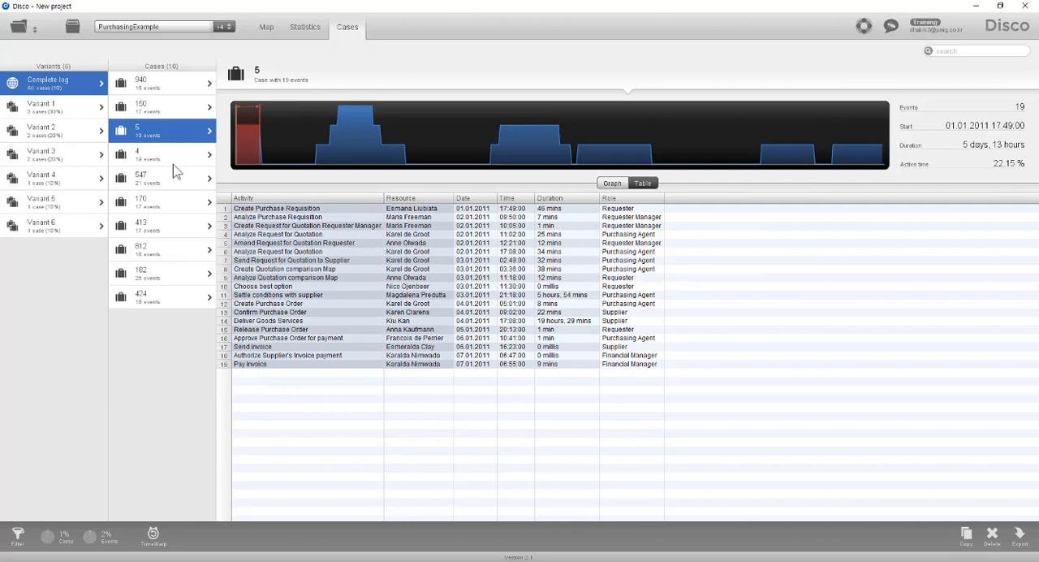
{"action": "left_click", "coordinate": [176, 159]}
{"action": "left_click", "coordinate": [177, 183]}
{"action": "left_click", "coordinate": [176, 206]}
{"action": "left_click", "coordinate": [178, 233]}
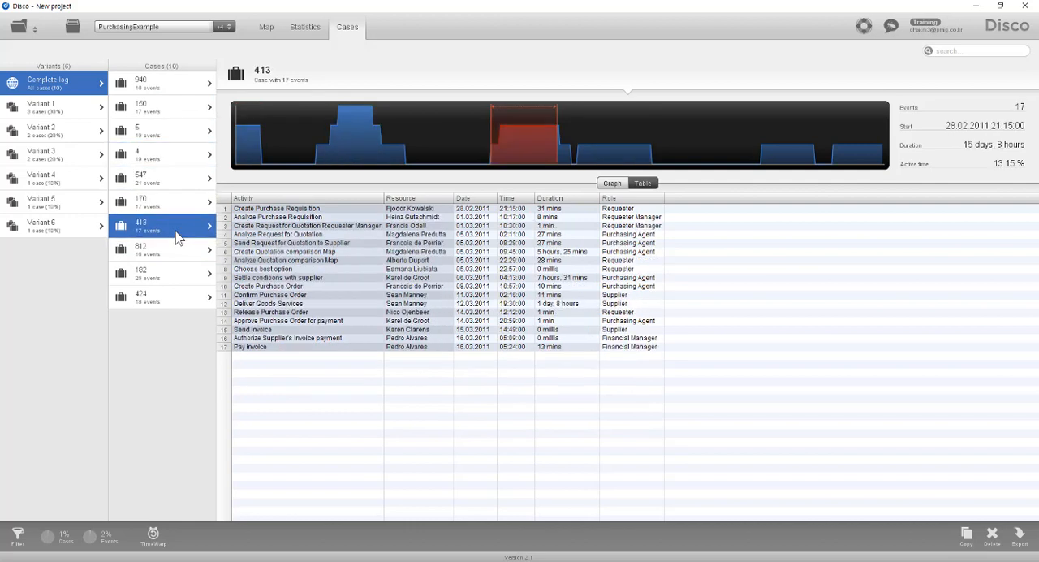